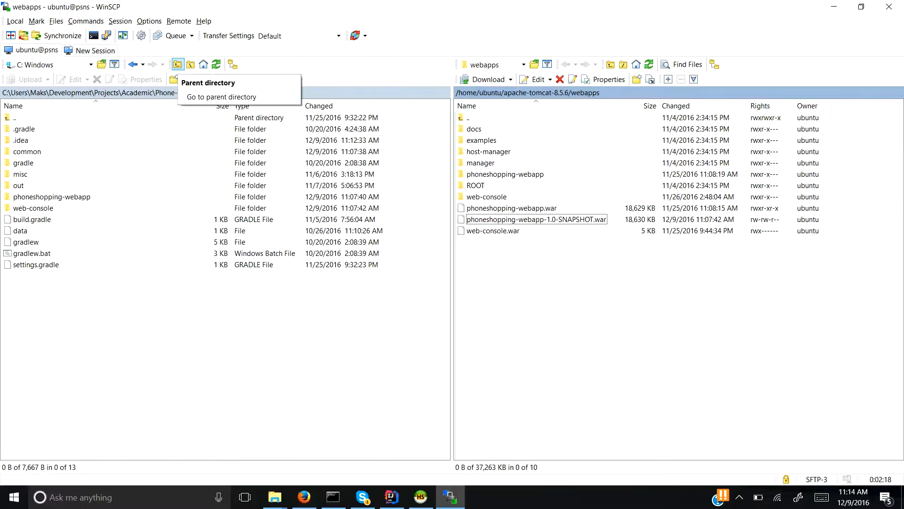
# Upload web-console-1.0-SNAPSHOT.war from the local web-console\build\libs folder to the server's webapps directory
pyautogui.doubleClick(34, 208)
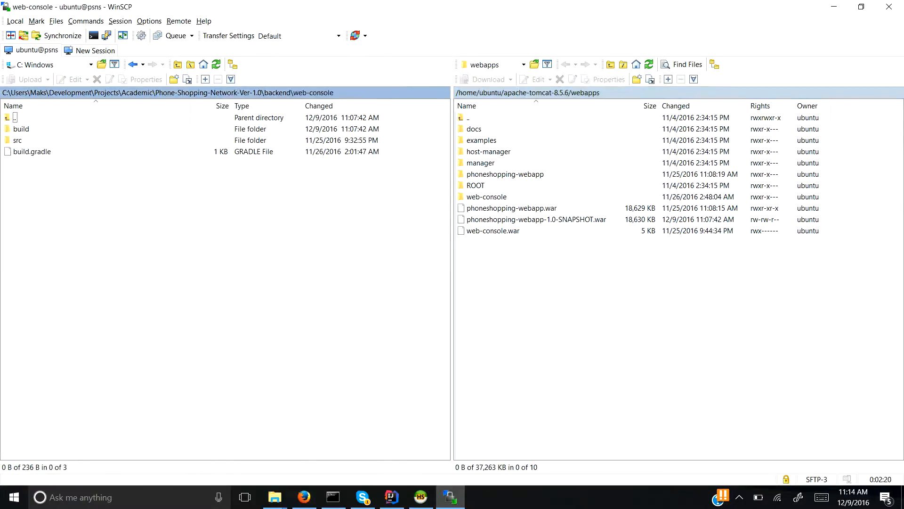
pyautogui.doubleClick(22, 129)
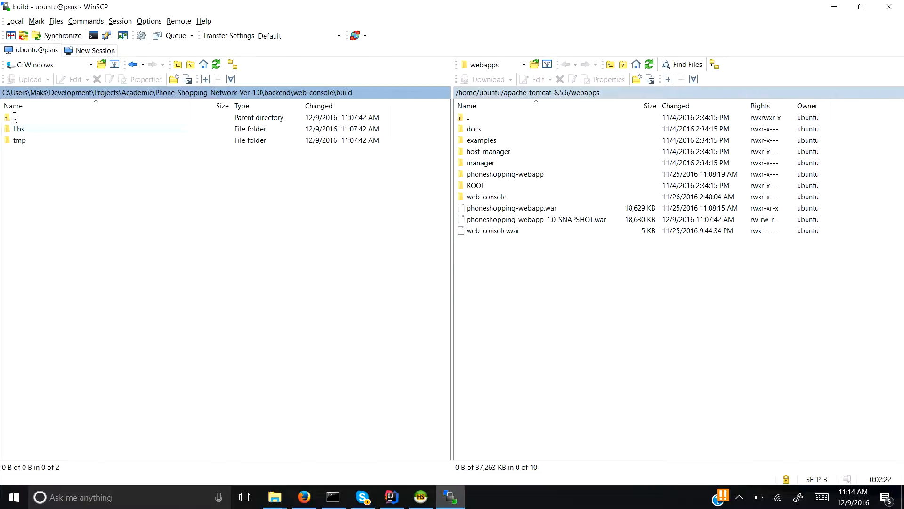
pyautogui.doubleClick(22, 128)
pyautogui.click(64, 129)
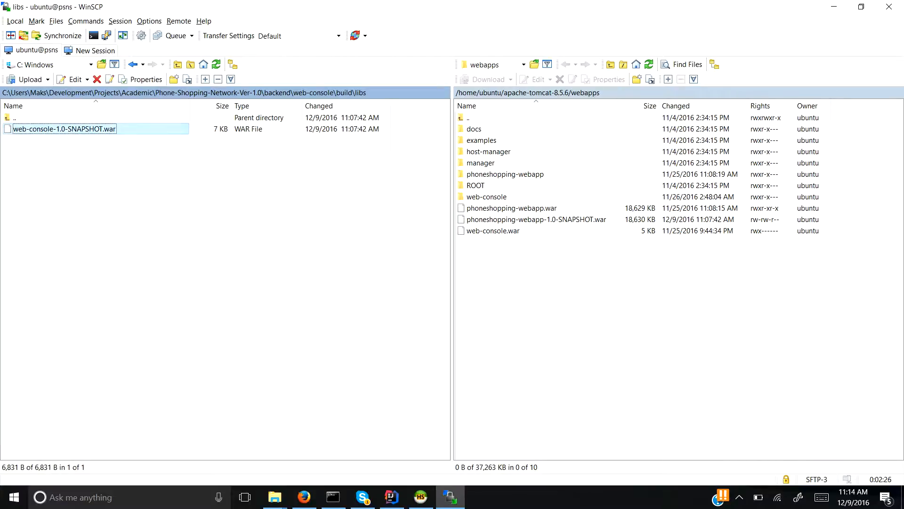
pyautogui.press('F5')
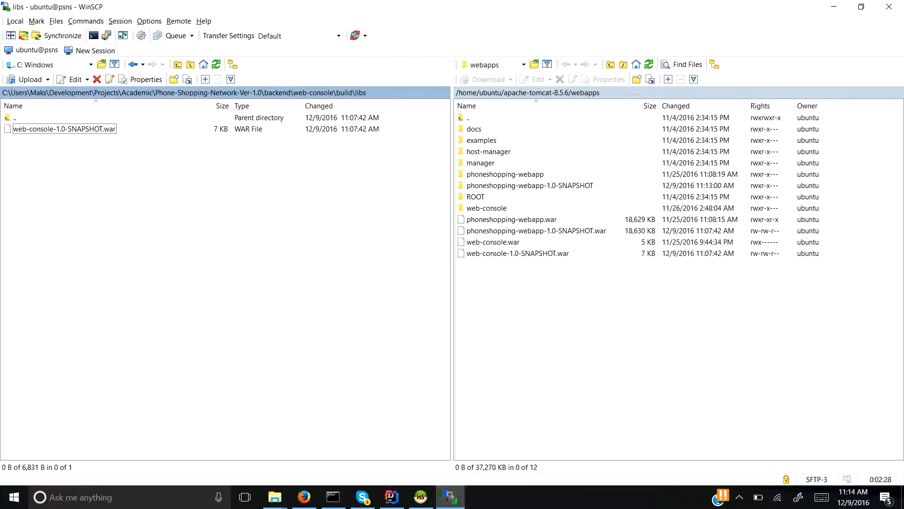
pyautogui.press('Tab')
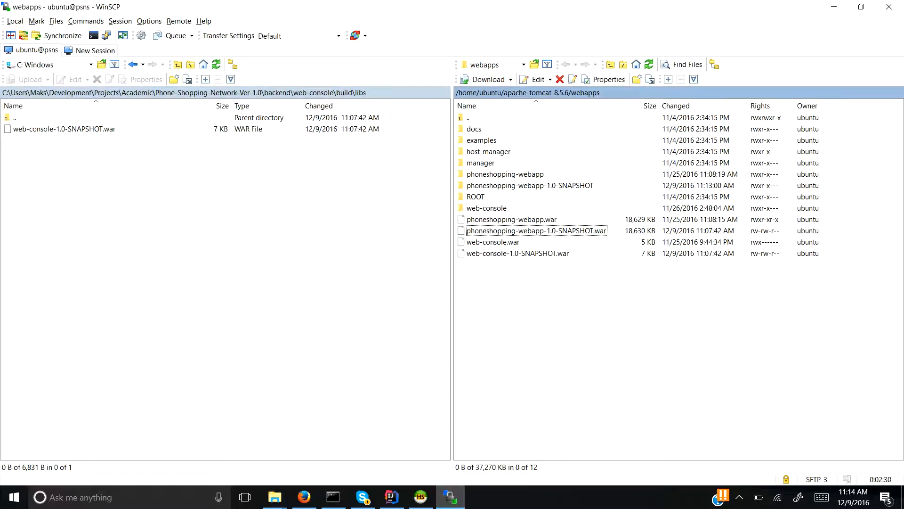
# Switch to the psns terminal session in IntelliJ IDEA, change into the webapps directory and list its contents
pyautogui.hotkey('alt', 'Tab')
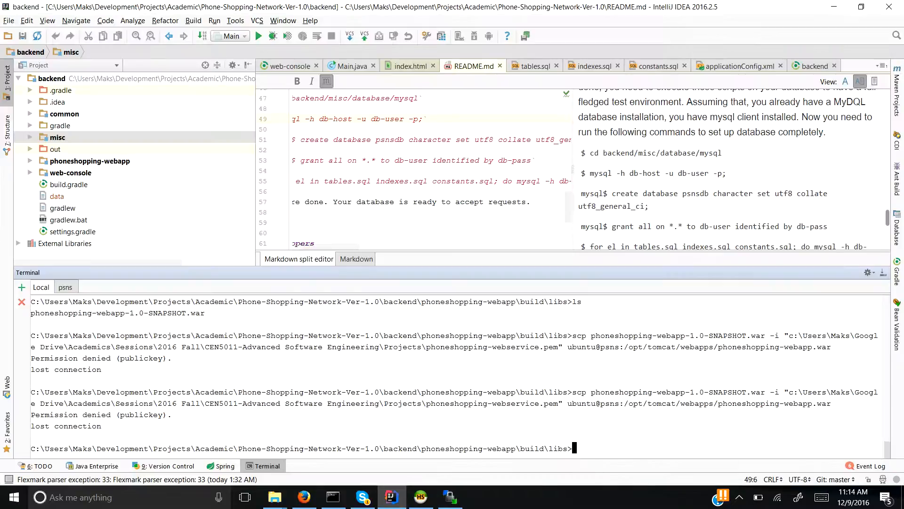
pyautogui.hotkey('alt', 'Right')
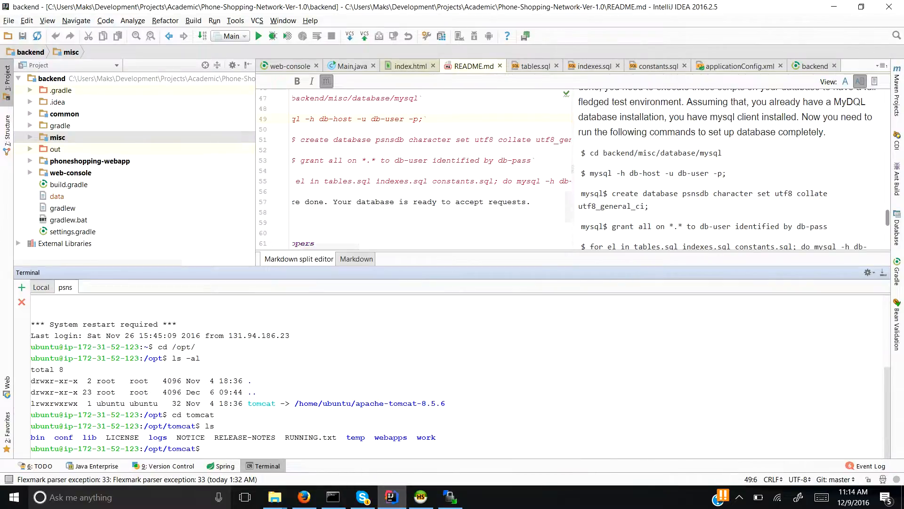
pyautogui.write('cd weba')
pyautogui.press('Tab')
pyautogui.press('Return')
pyautogui.write('ls')
pyautogui.press('Return')
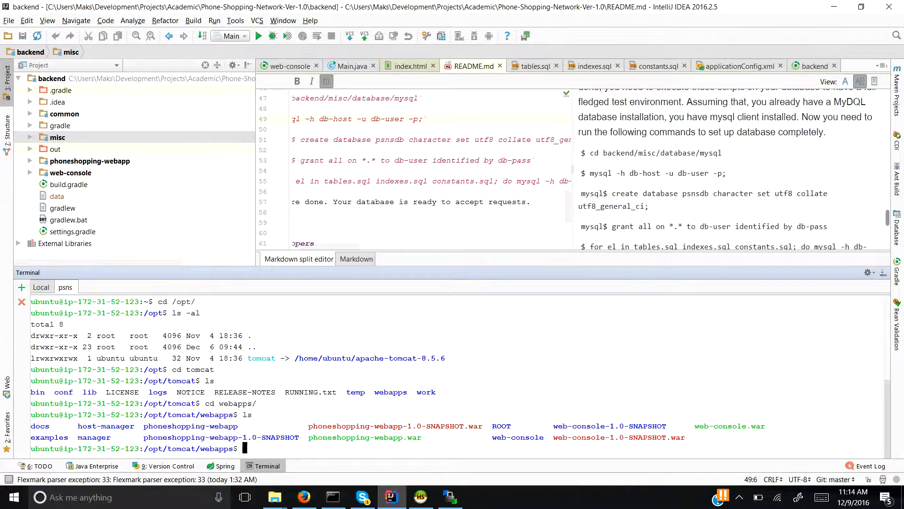
# Remove the old phoneshopping-webapp.war file from the webapps directory
pyautogui.write('rm ph')
pyautogui.press('Tab')
pyautogui.write('.w')
pyautogui.press('Tab')
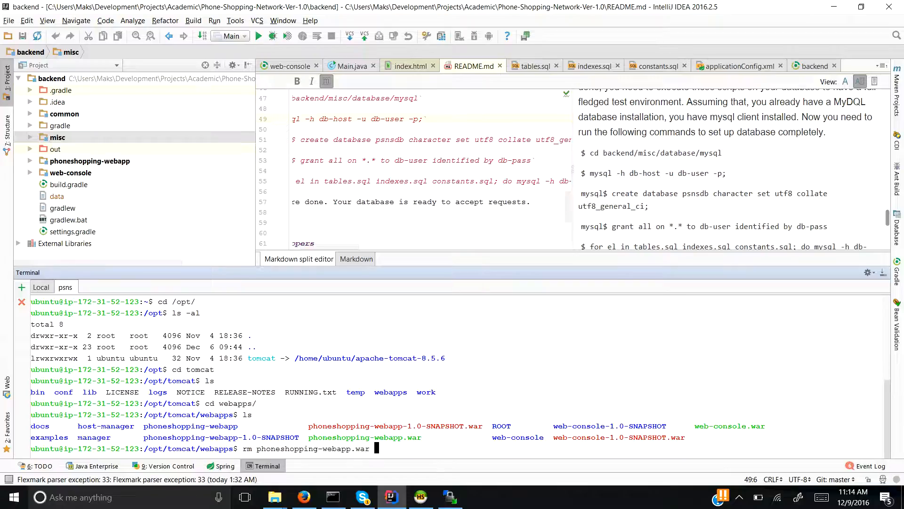
pyautogui.press('Return')
# Remove the old web-console.war file from the webapps directory
pyautogui.write('rm ')
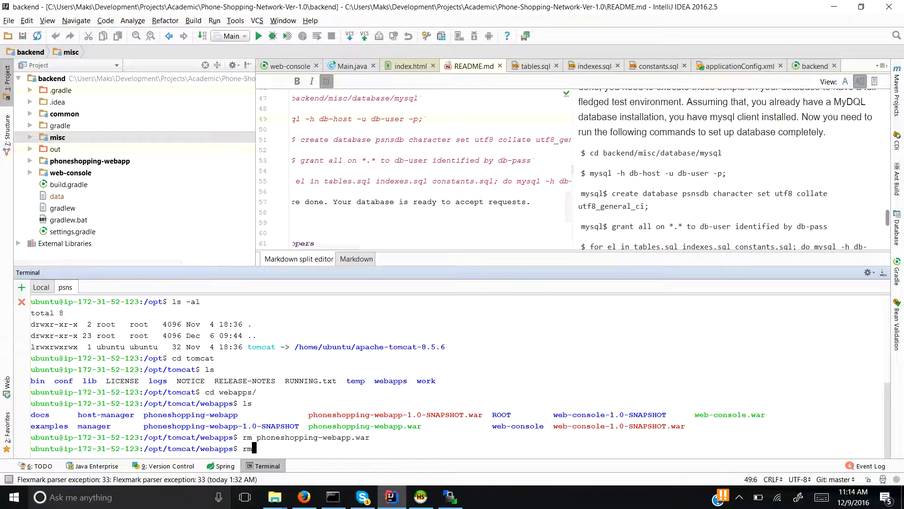
pyautogui.write('we')
pyautogui.press('Tab')
pyautogui.write('.w')
pyautogui.press('Tab')
pyautogui.press('Return')
# Rename phoneshopping-webapp-1.0-SNAPSHOT.war to phoneshopping-webapp.war
pyautogui.write('mv ')
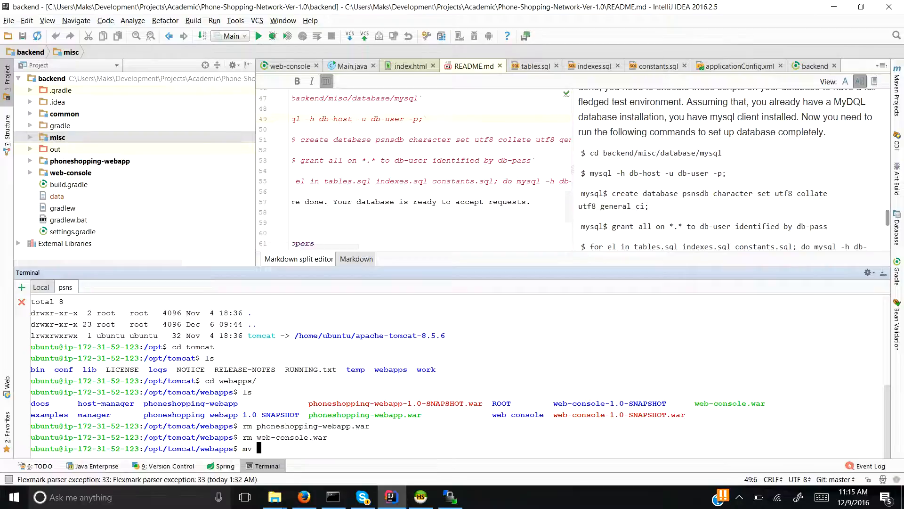
pyautogui.write('pho')
pyautogui.press('Tab')
pyautogui.write('-')
pyautogui.press('Tab')
pyautogui.write('.')
pyautogui.press('Tab')
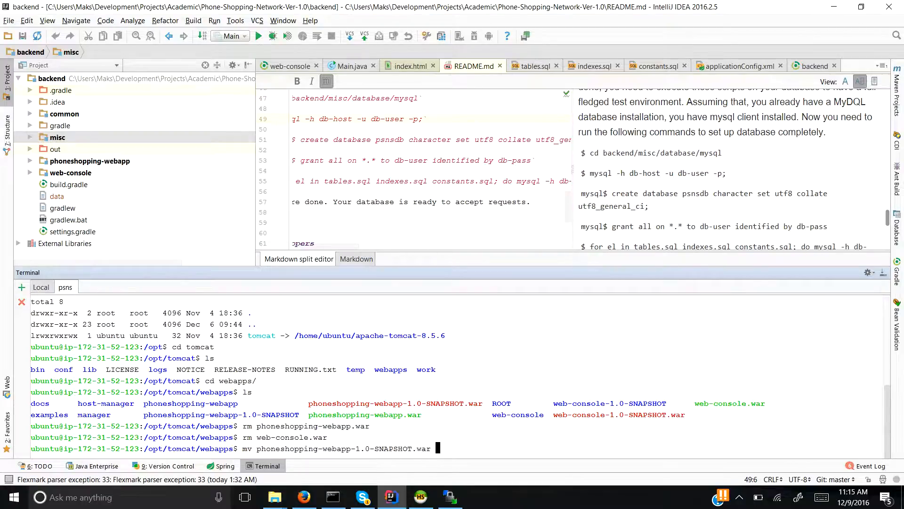
pyautogui.write('pho')
pyautogui.press('Tab')
pyautogui.write('-')
pyautogui.press('Tab')
pyautogui.press('BackSpace')
pyautogui.press('BackSpace')
pyautogui.press('BackSpace')
pyautogui.press('BackSpace')
pyautogui.press('BackSpace')
pyautogui.press('BackSpace')
pyautogui.press('BackSpace')
pyautogui.press('BackSpace')
pyautogui.press('BackSpace')
pyautogui.press('BackSpace')
pyautogui.press('BackSpace')
pyautogui.press('BackSpace')
pyautogui.press('BackSpace')
pyautogui.write('.war')
pyautogui.press('Return')
# Rename web-console-1.0-SNAPSHOT.war to web-console.war
pyautogui.write('mv con')
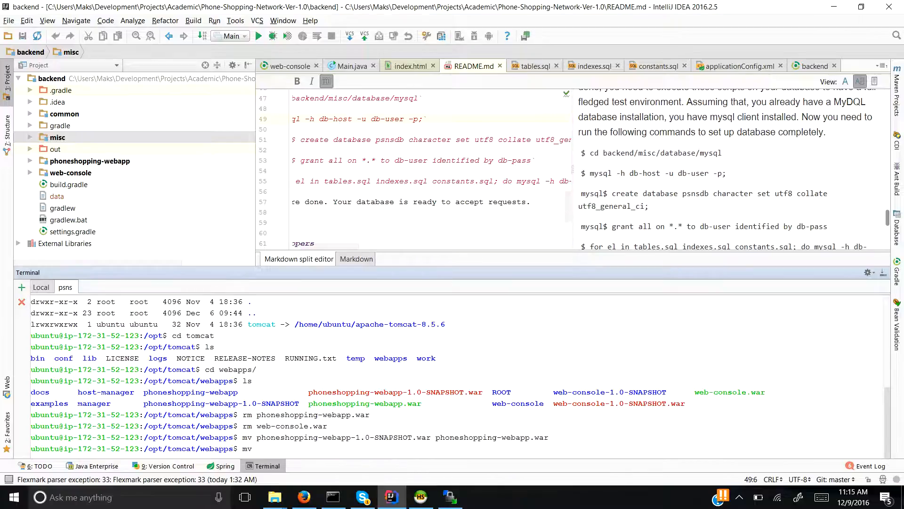
pyautogui.press('BackSpace')
pyautogui.press('BackSpace')
pyautogui.press('BackSpace')
pyautogui.write('web-console-1.0-SNAPSHOT.war web-con')
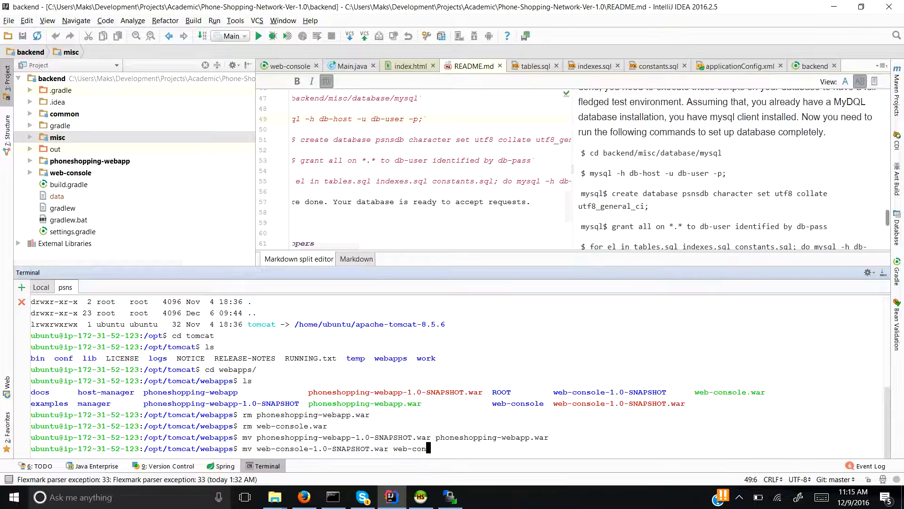
pyautogui.write('sole-')
pyautogui.press('Tab')
pyautogui.press('BackSpace')
pyautogui.press('BackSpace')
pyautogui.press('BackSpace')
pyautogui.press('BackSpace')
pyautogui.press('BackSpace')
pyautogui.press('BackSpace')
pyautogui.press('BackSpace')
pyautogui.press('BackSpace')
pyautogui.press('BackSpace')
pyautogui.press('BackSpace')
pyautogui.press('BackSpace')
pyautogui.press('BackSpace')
pyautogui.press('BackSpace')
pyautogui.press('BackSpace')
pyautogui.press('BackSpace')
pyautogui.write('le')
pyautogui.press('Tab')
pyautogui.press('BackSpace')
pyautogui.press('BackSpace')
pyautogui.press('BackSpace')
pyautogui.press('BackSpace')
pyautogui.press('BackSpace')
pyautogui.press('BackSpace')
pyautogui.press('BackSpace')
pyautogui.press('BackSpace')
pyautogui.press('BackSpace')
pyautogui.press('BackSpace')
pyautogui.press('BackSpace')
pyautogui.press('BackSpace')
pyautogui.press('BackSpace')
pyautogui.write('.war')
pyautogui.press('Return')
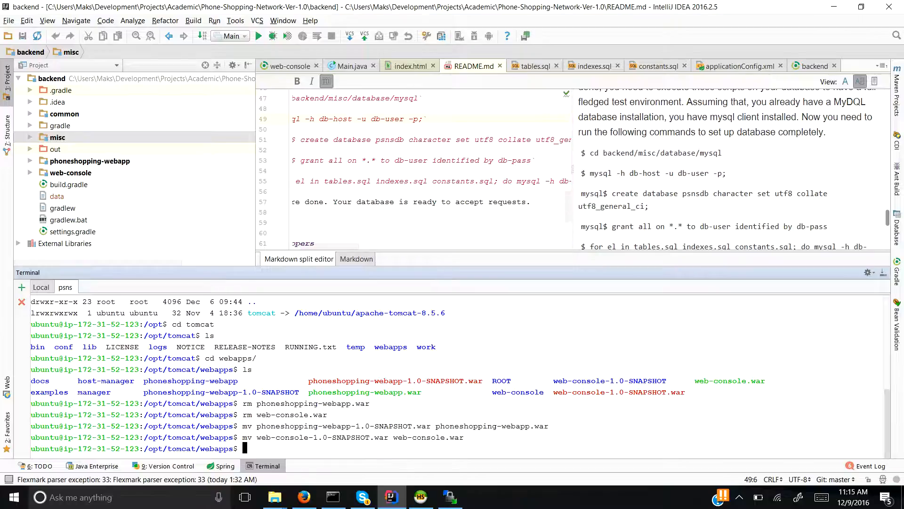
# Go up to the tomcat directory and shut down Tomcat with sh bin/shutdown.sh
pyautogui.write('cd ../')
pyautogui.press('Return')
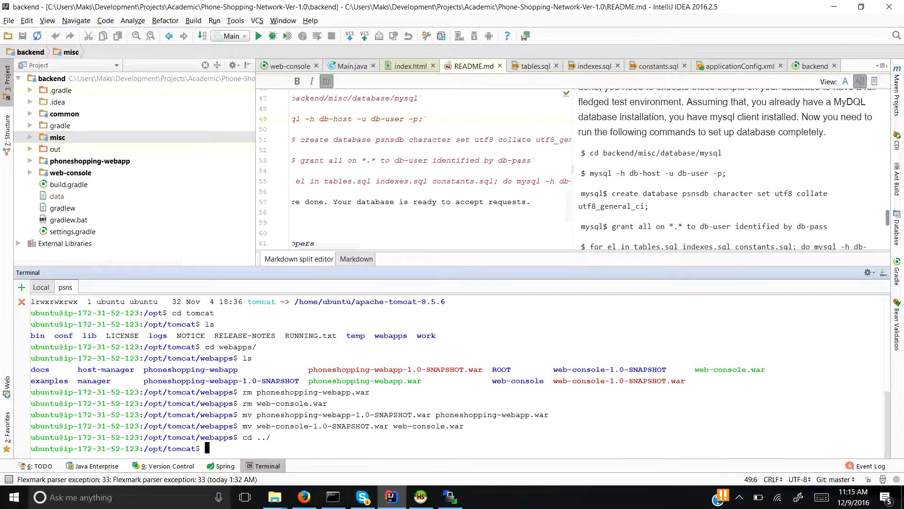
pyautogui.write('sh bin/shut')
pyautogui.press('Tab')
pyautogui.press('Return')
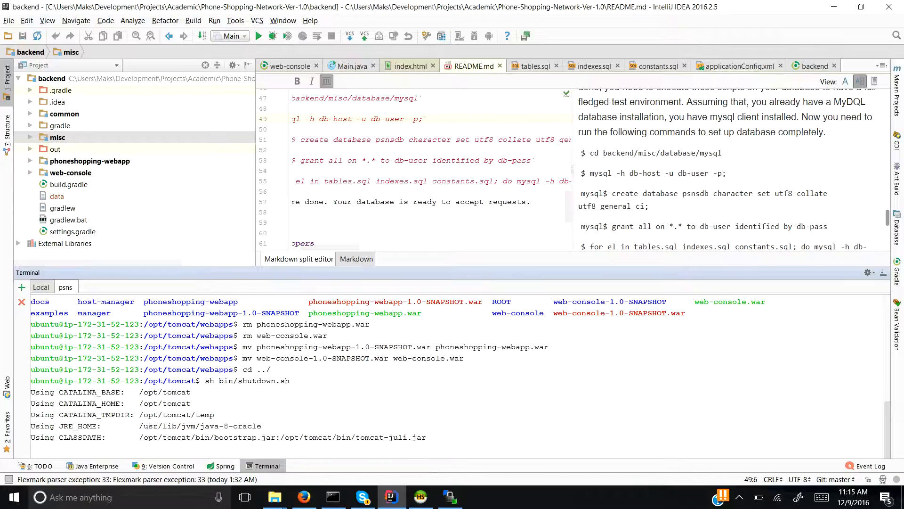
# Start Tomcat again by running sh bin/startup.sh
pyautogui.press('Up')
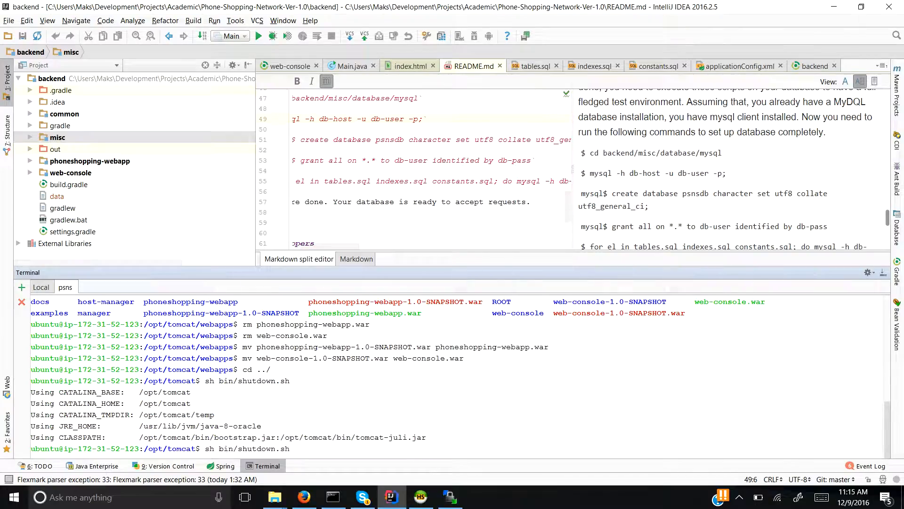
pyautogui.press('Left')
pyautogui.press('Left')
pyautogui.press('Left')
pyautogui.press('BackSpace')
pyautogui.press('BackSpace')
pyautogui.press('BackSpace')
pyautogui.press('BackSpace')
pyautogui.press('BackSpace')
pyautogui.press('BackSpace')
pyautogui.press('BackSpace')
pyautogui.press('BackSpace')
pyautogui.write('startup.sh')
pyautogui.press('Delete')
pyautogui.press('Delete')
pyautogui.press('Delete')
pyautogui.press('Return')
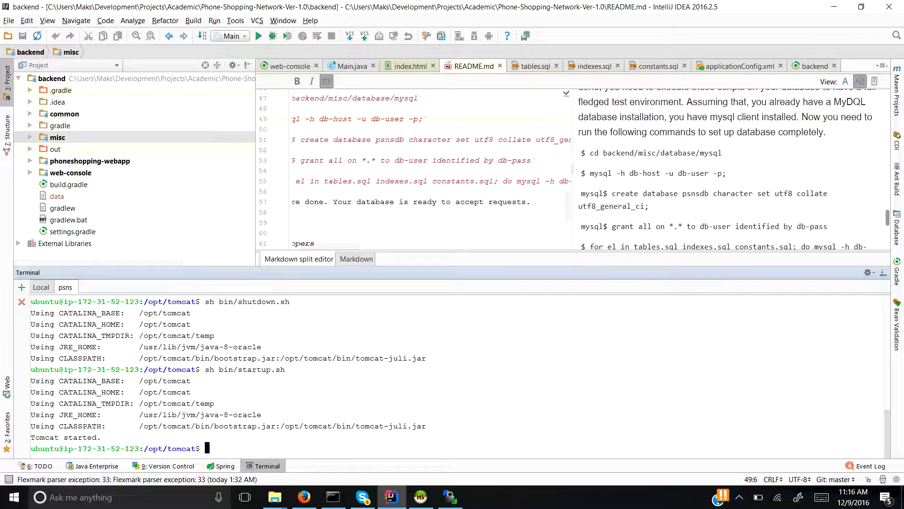
pyautogui.hotkey('alt', 'Tab')
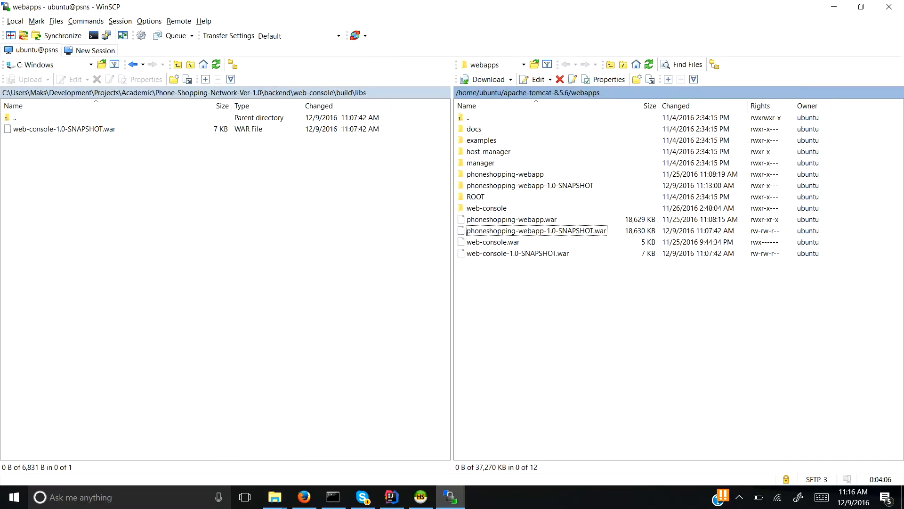
pyautogui.hotkey('alt', 'Tab')
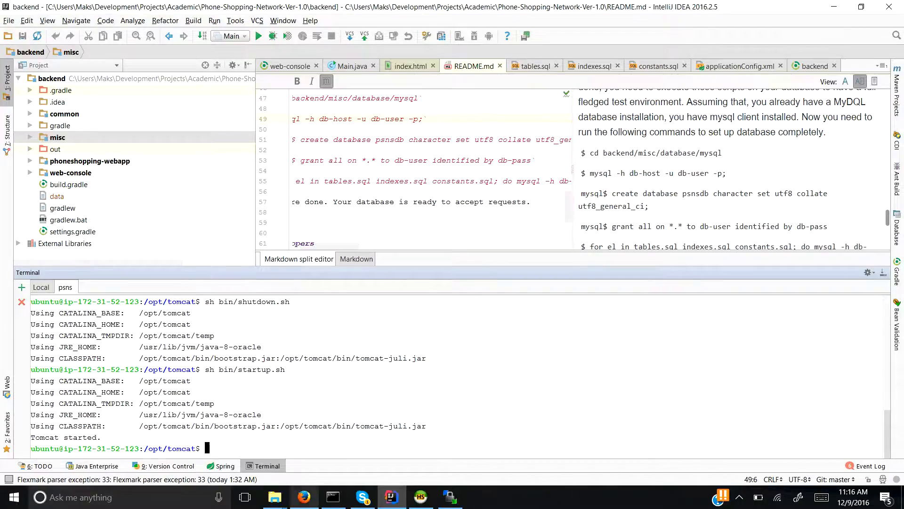
# Open psns:8080/web-console in a new Firefox tab and view the console's Orders and Products lists
pyautogui.click(305, 497)
pyautogui.hotkey('ctrl', 't')
pyautogui.write('psns/')
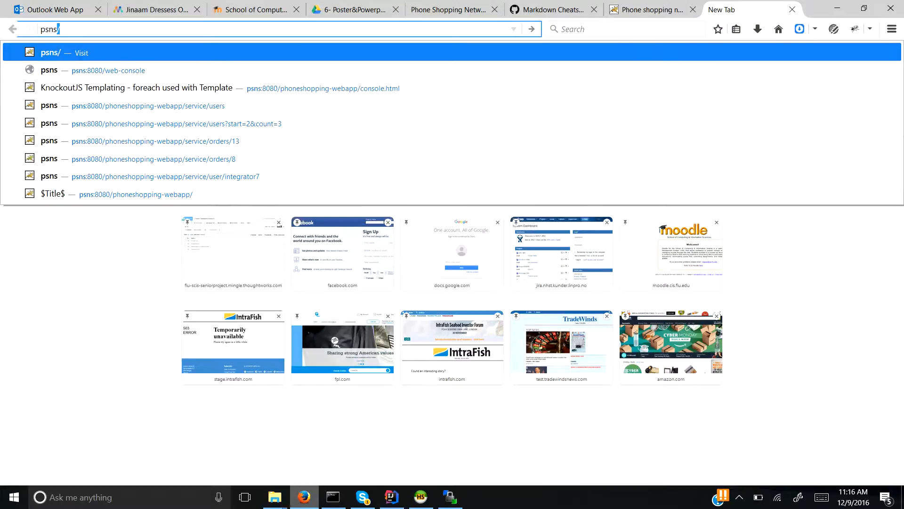
pyautogui.press('Down')
pyautogui.press('Return')
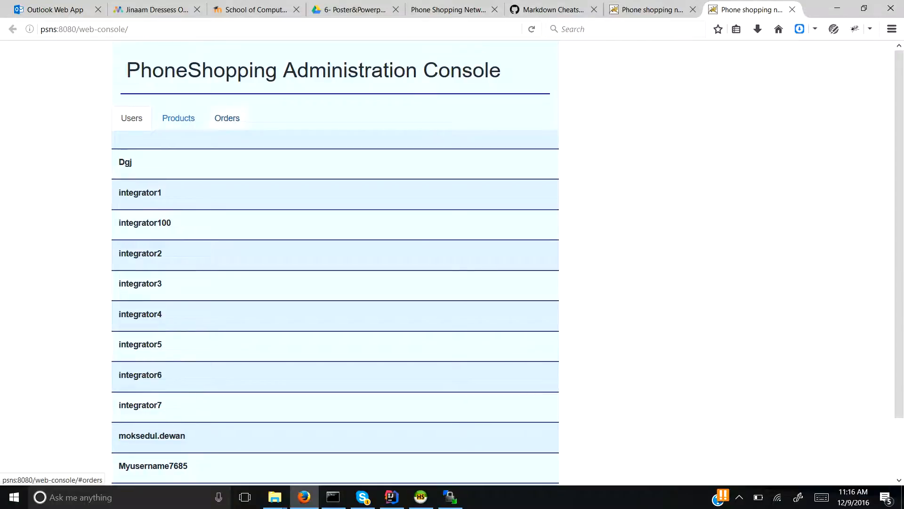
pyautogui.click(227, 118)
pyautogui.click(178, 118)
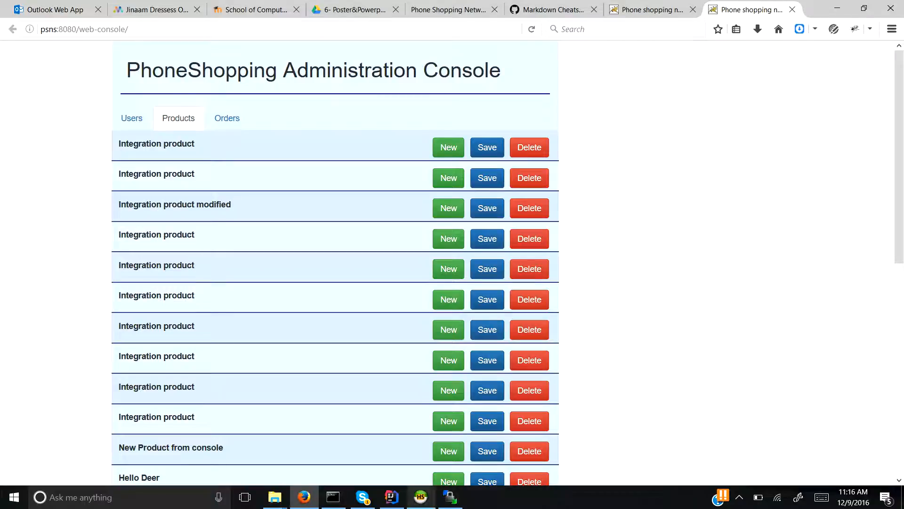
# Open applicationConfig.xml in IntelliJ IDEA and highlight the database name in the dataSource bean's url property
pyautogui.click(421, 497)
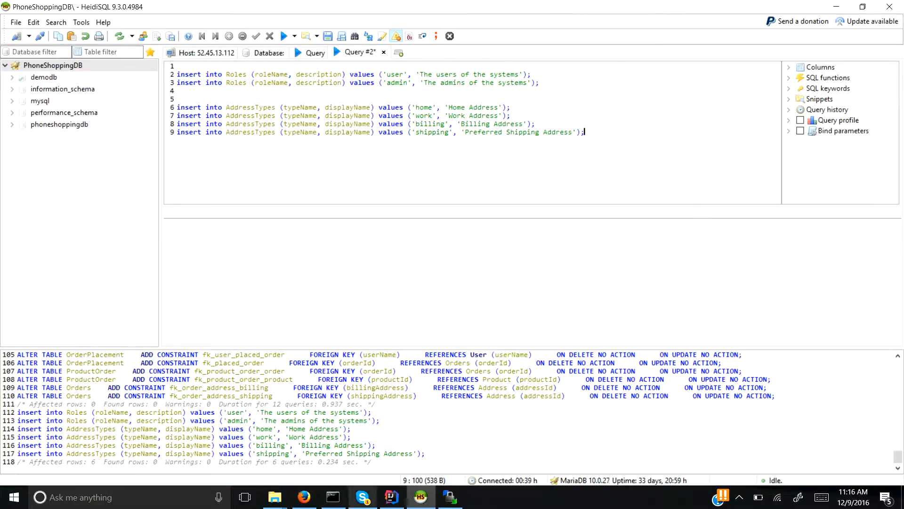
pyautogui.click(391, 497)
pyautogui.click(464, 181)
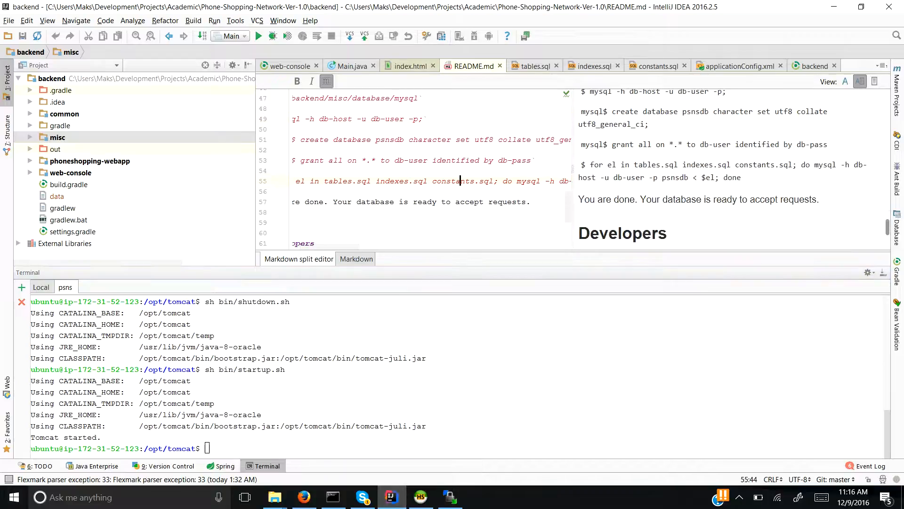
pyautogui.click(739, 67)
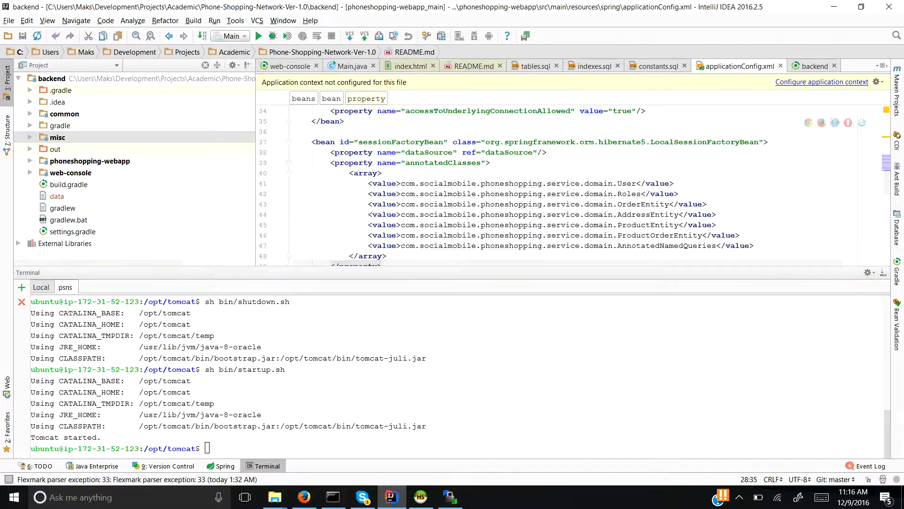
pyautogui.scroll(3, 572, 185)
pyautogui.scroll(2, 572, 185)
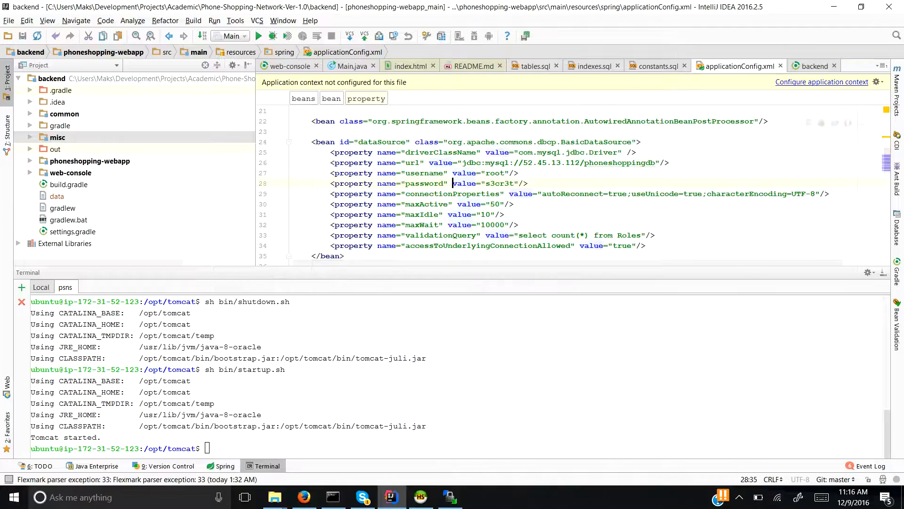
pyautogui.click(617, 162)
pyautogui.doubleClick(618, 162)
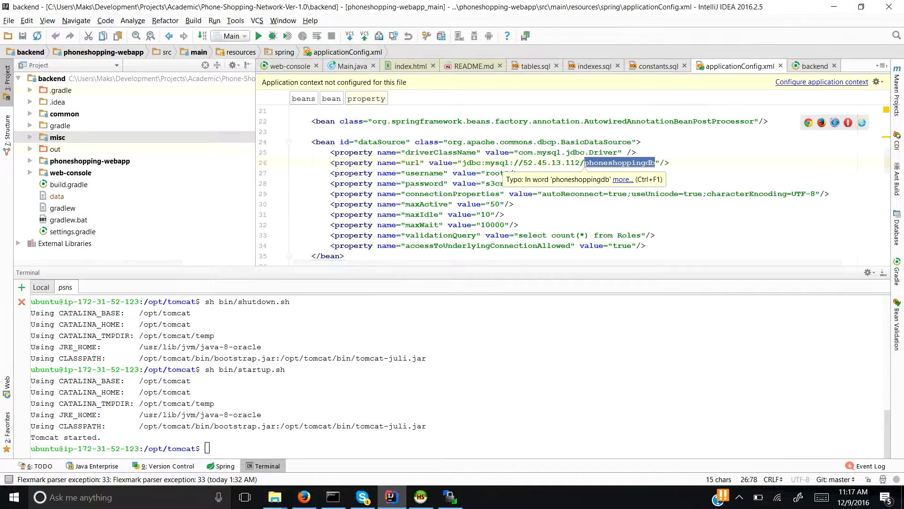
# Switch to HeidiSQL, select the phoneshoppingdb database in the database tree, and return to IntelliJ IDEA
pyautogui.hotkey('alt', 'Tab')
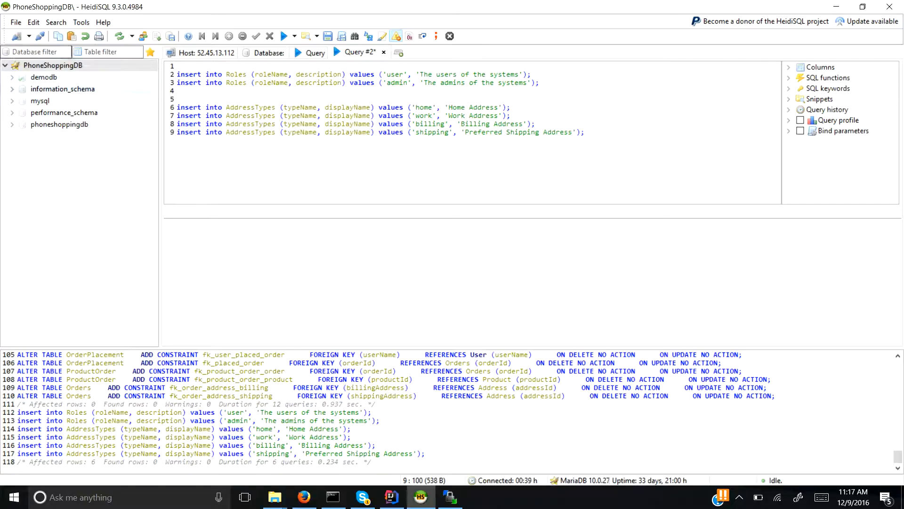
pyautogui.click(60, 124)
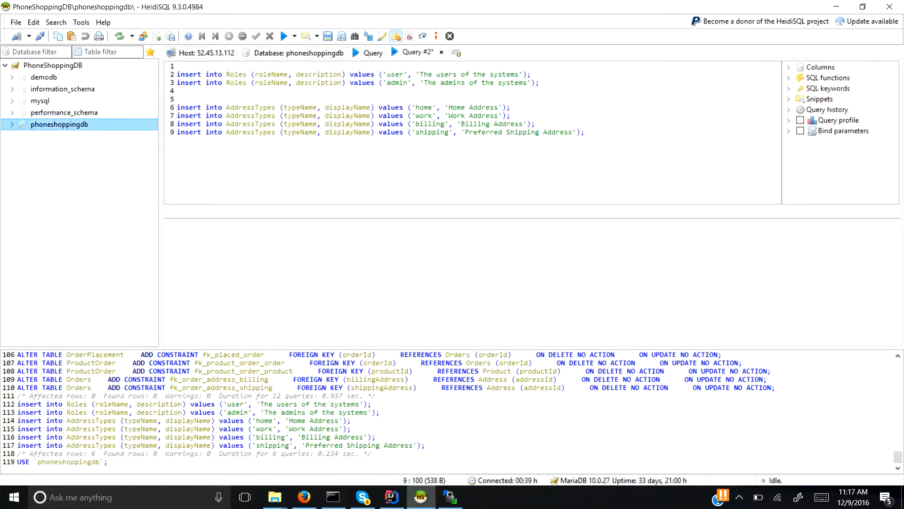
pyautogui.hotkey('alt', 'Tab')
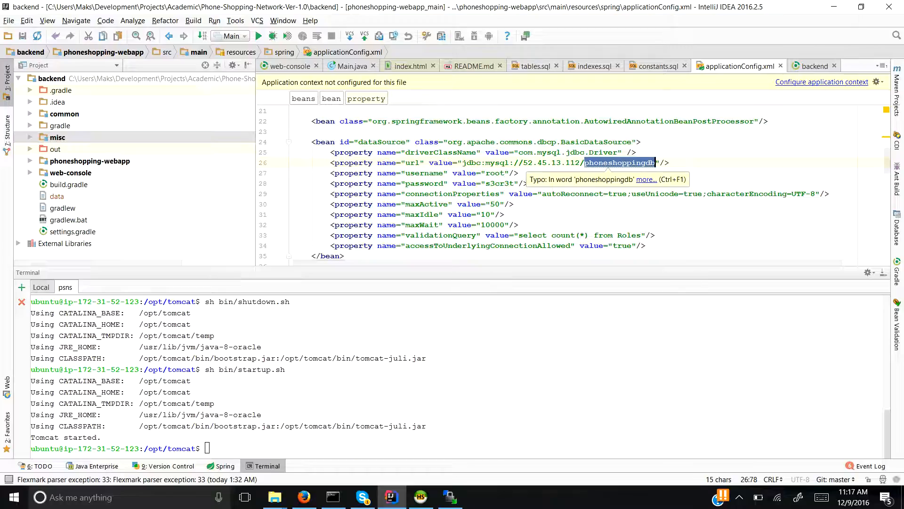
pyautogui.click(608, 163)
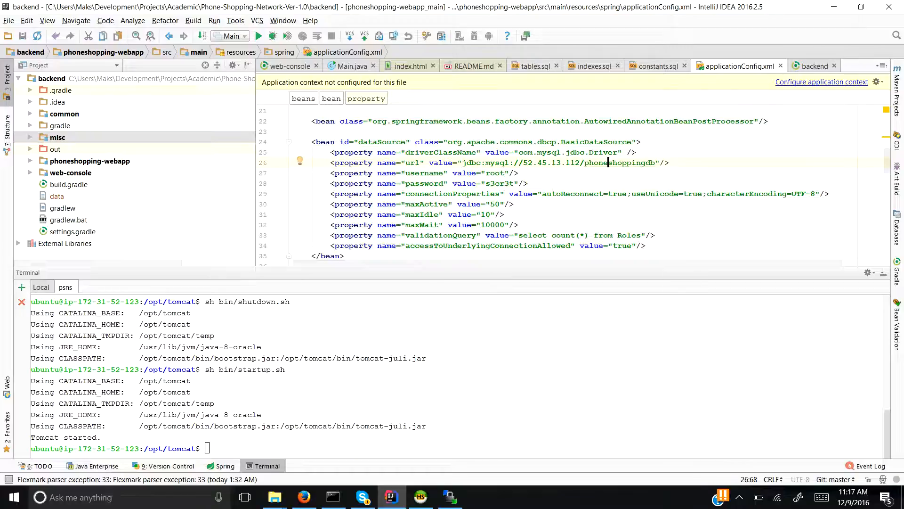
pyautogui.scroll(-3, 608, 163)
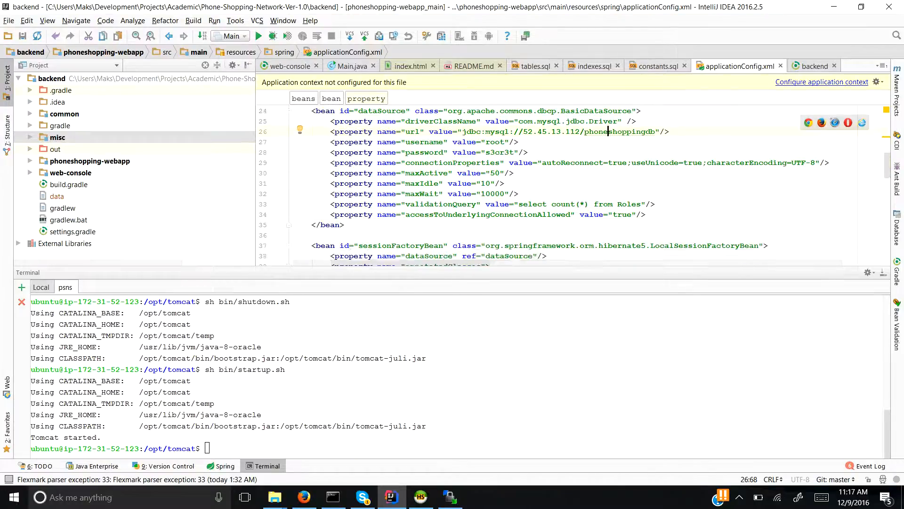
pyautogui.scroll(7, 575, 186)
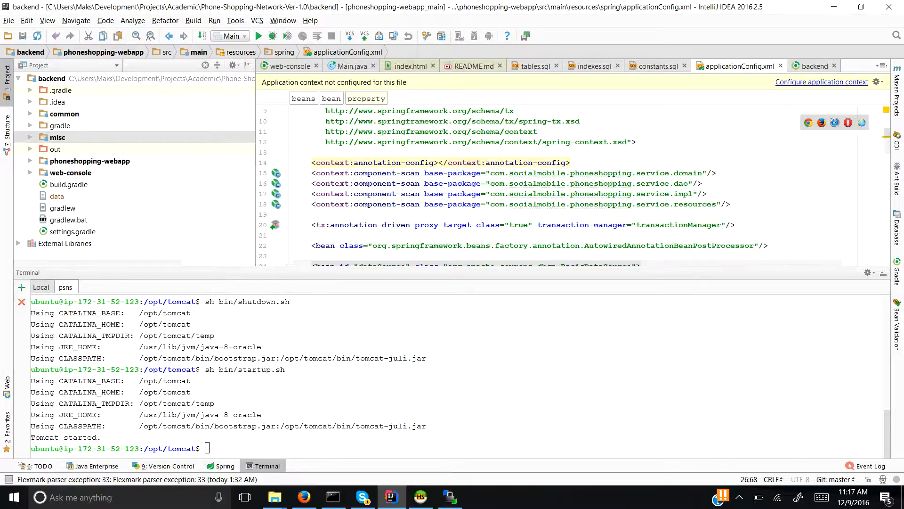
pyautogui.hotkey('alt', 'Tab')
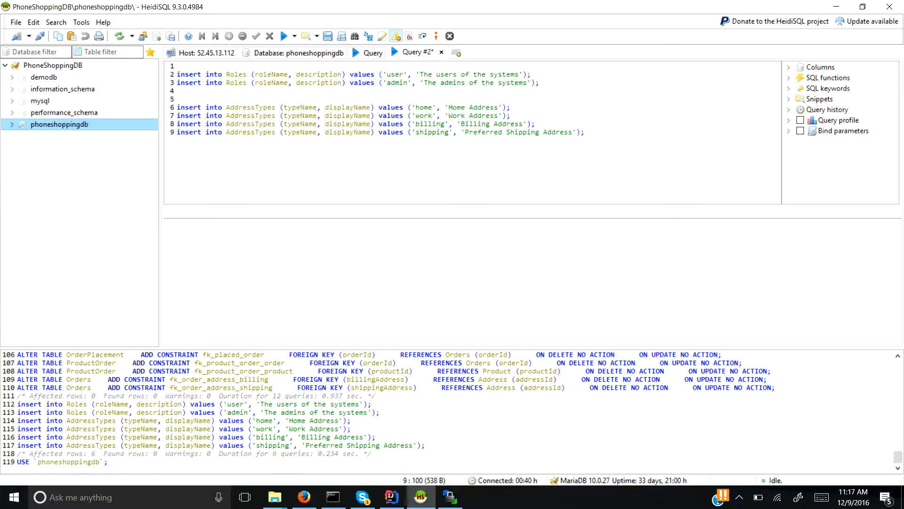
pyautogui.hotkey('alt', 'Tab')
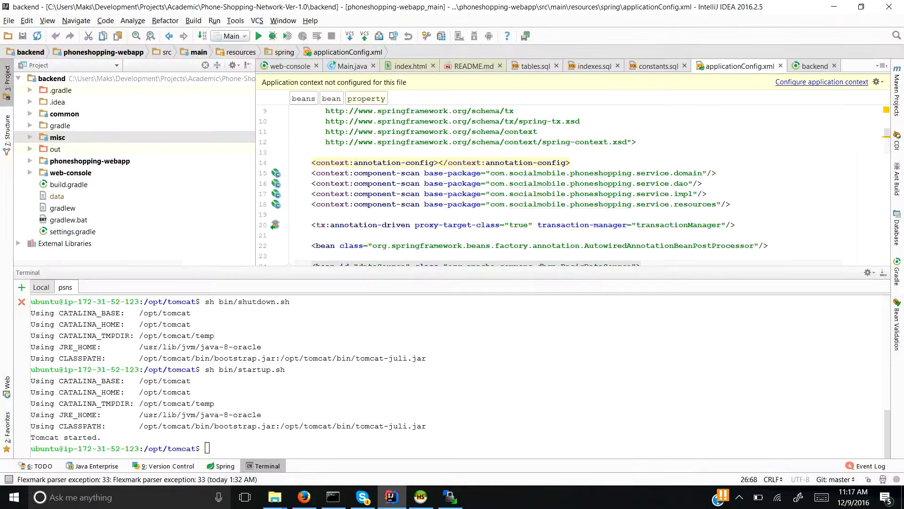